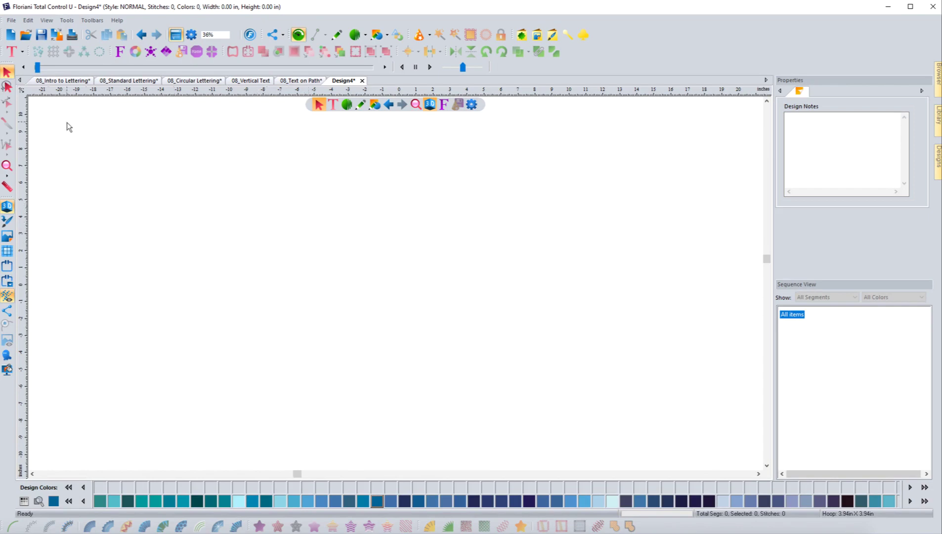
Step: Place a vertical frame lettering object in the upper-left area of the blank design and set its text to "DIGITIZING"
click(22, 52)
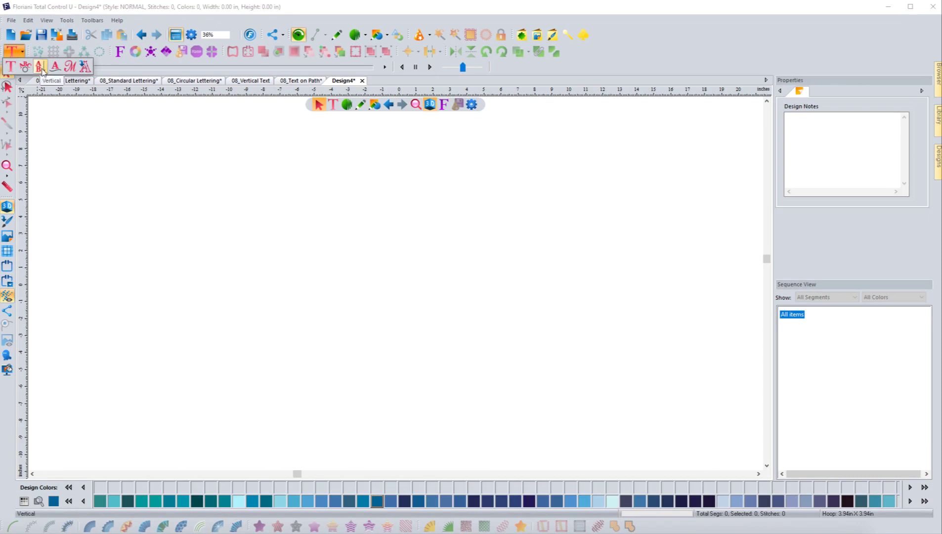
click(334, 107)
click(333, 107)
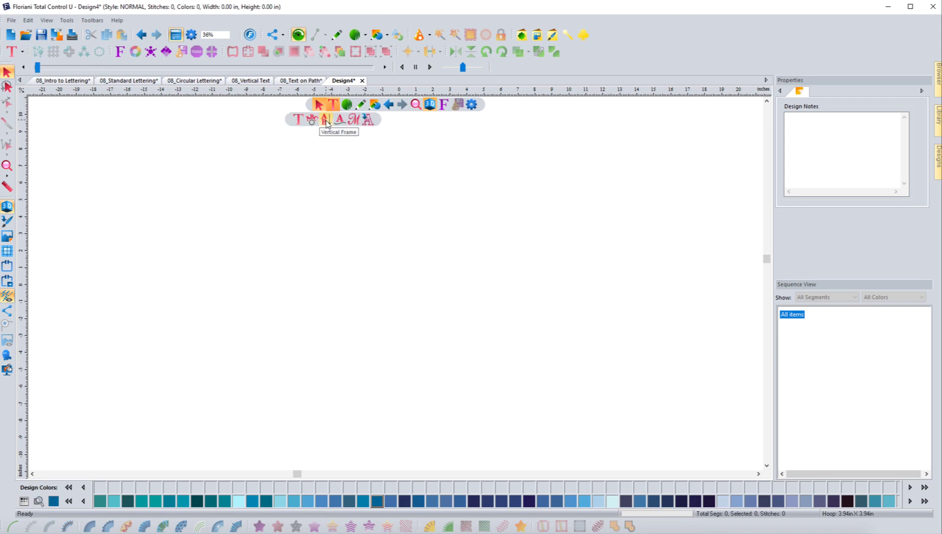
click(326, 123)
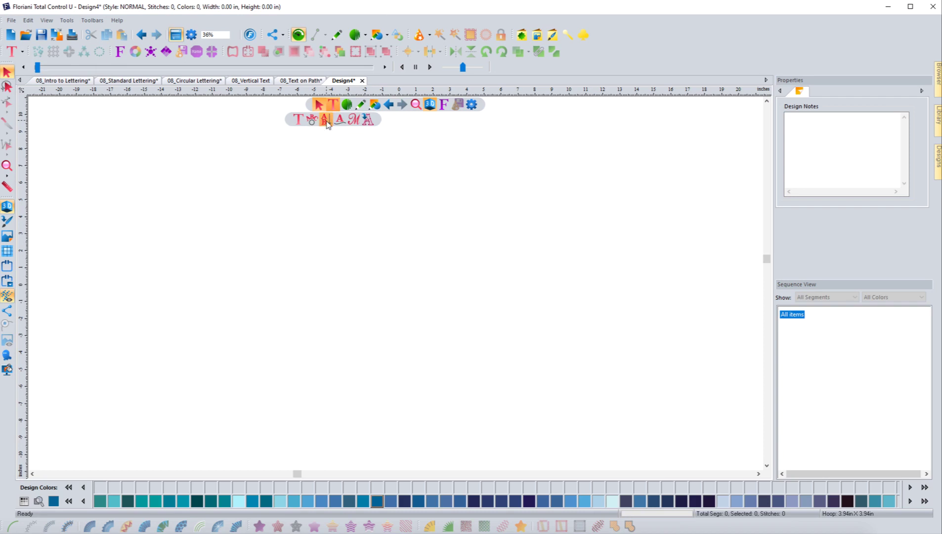
click(280, 207)
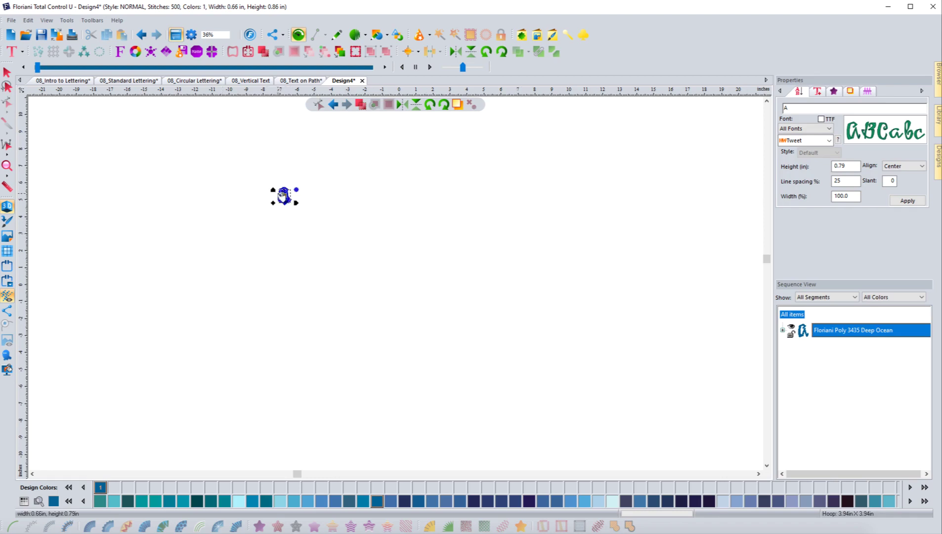
double_click(789, 108)
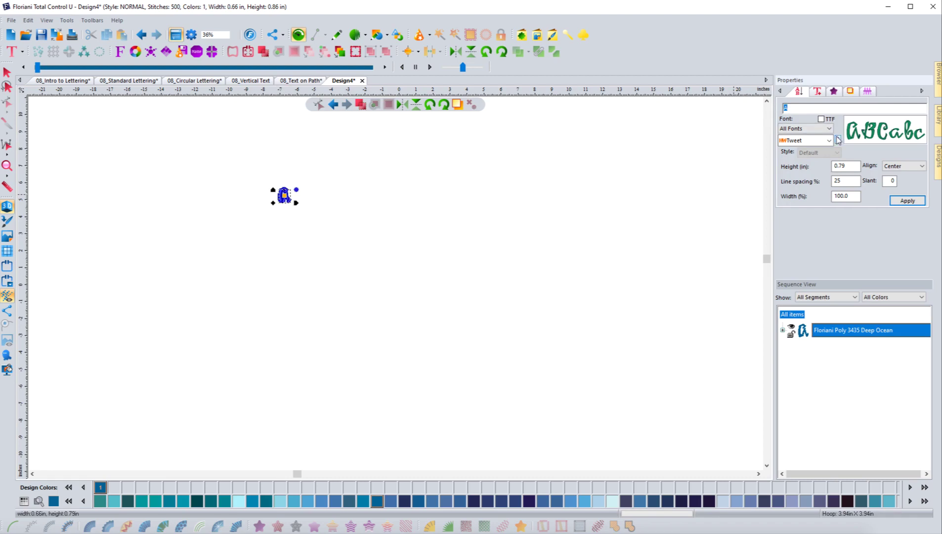
text(DIGITIZING)
click(908, 200)
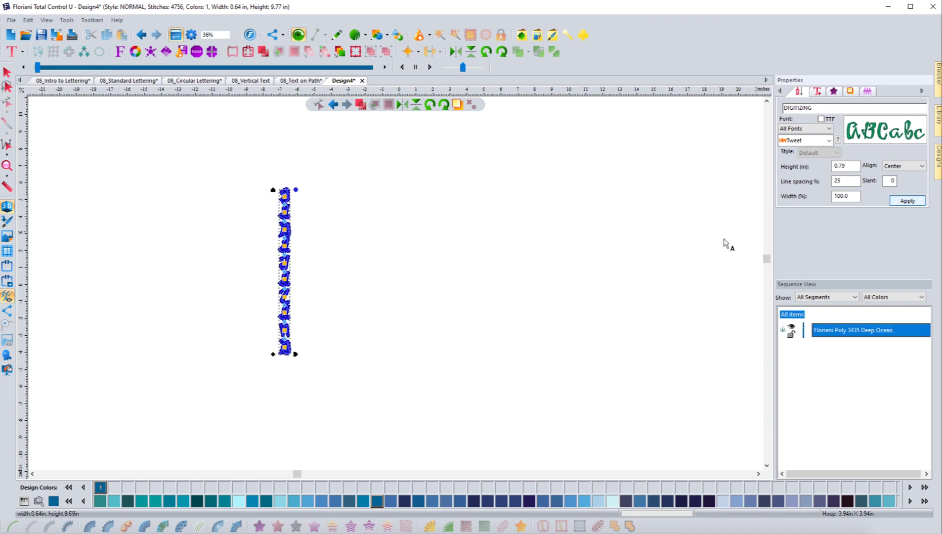
Step: Change the font of the vertical DIGITIZING text to Sydney and apply it
click(7, 165)
drag(244, 173, 326, 386)
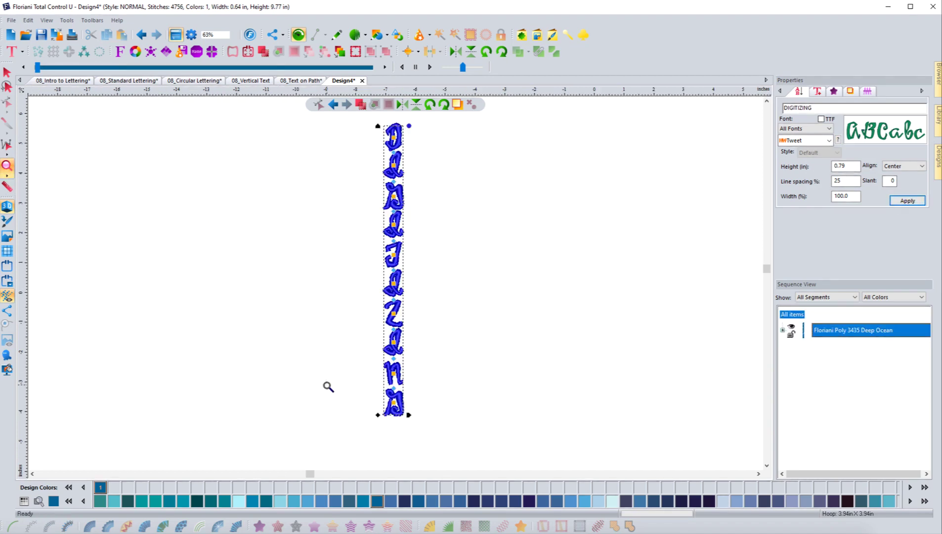
click(7, 72)
click(263, 242)
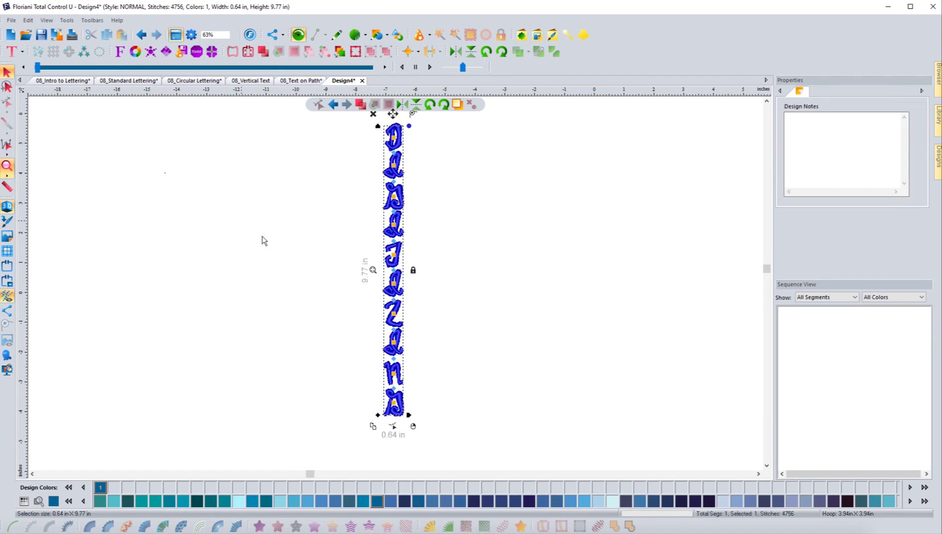
click(404, 294)
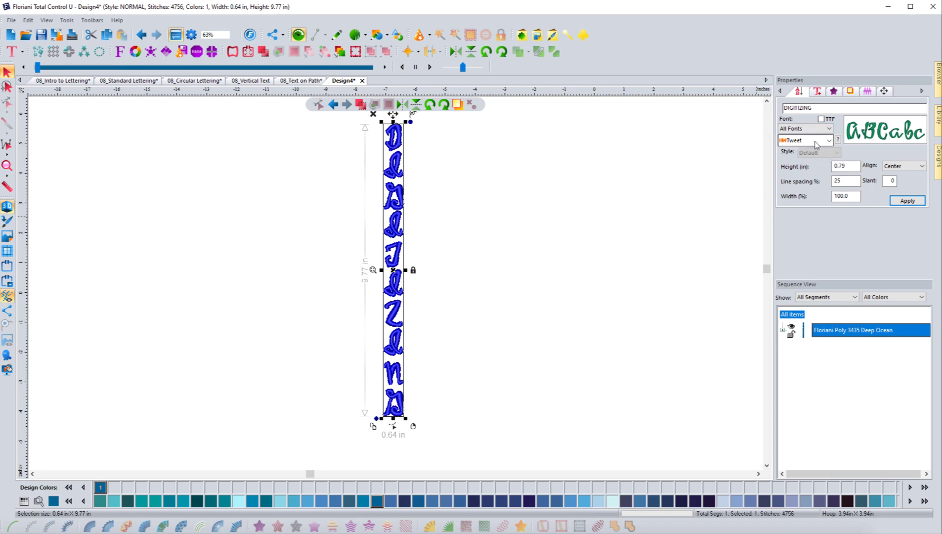
click(813, 143)
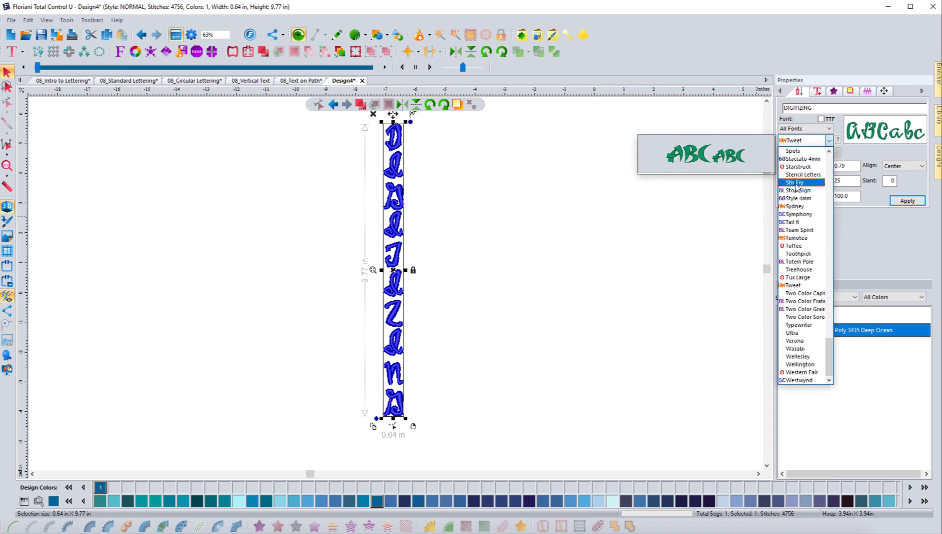
click(797, 207)
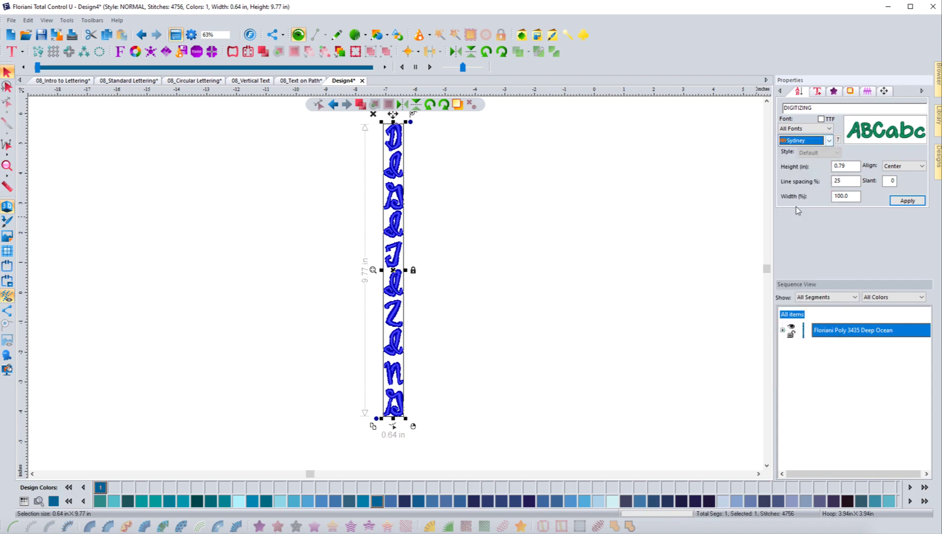
click(904, 200)
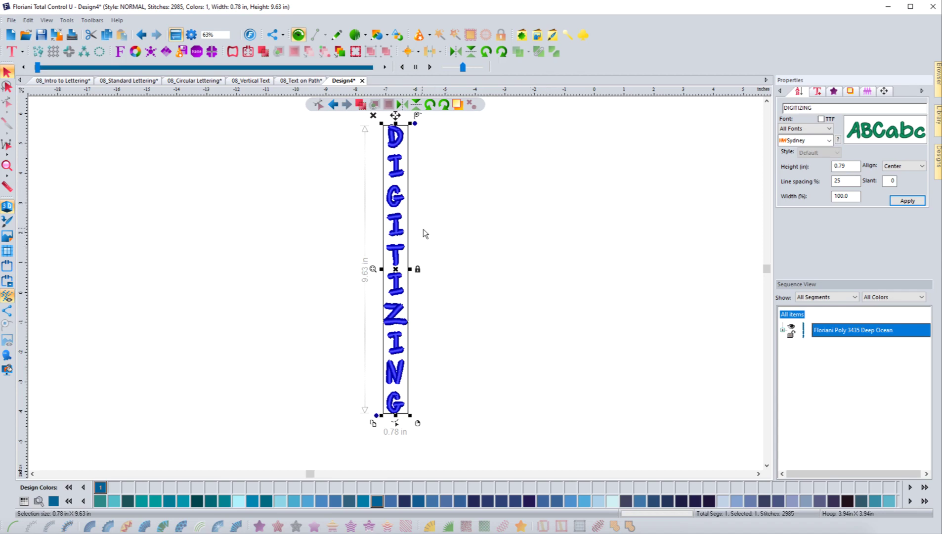
Step: Put the DIGITIZING text into text editing and rotate the frame slightly, by about 0.3 degrees
right_click(395, 199)
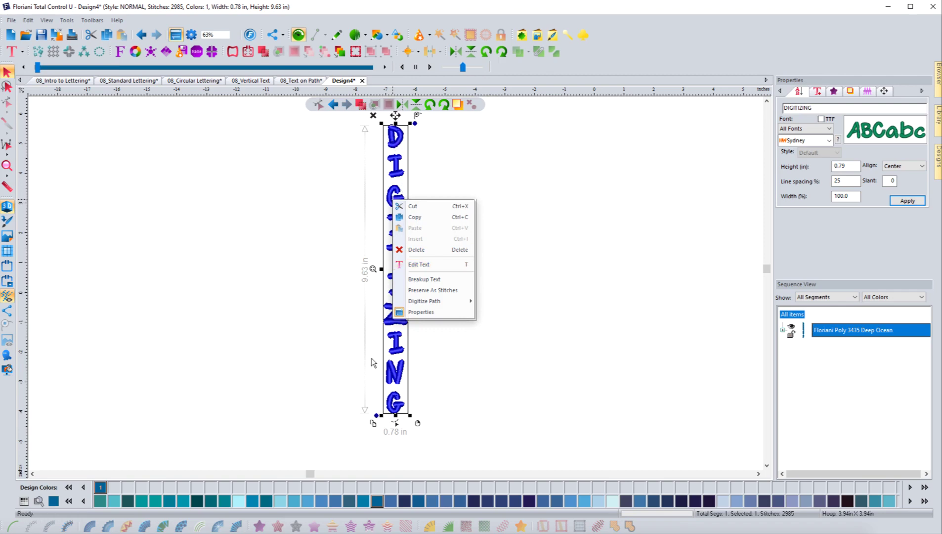
click(418, 264)
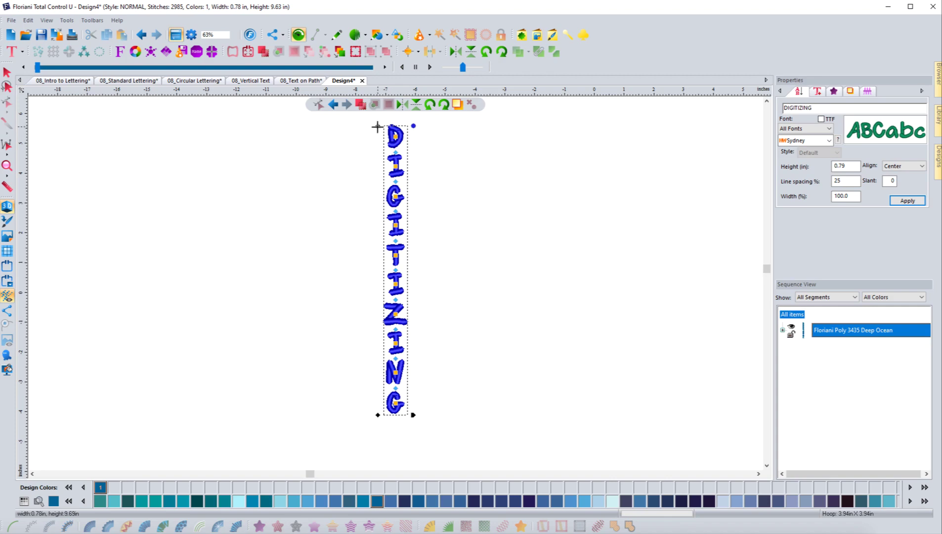
click(414, 126)
drag(414, 126, 413, 125)
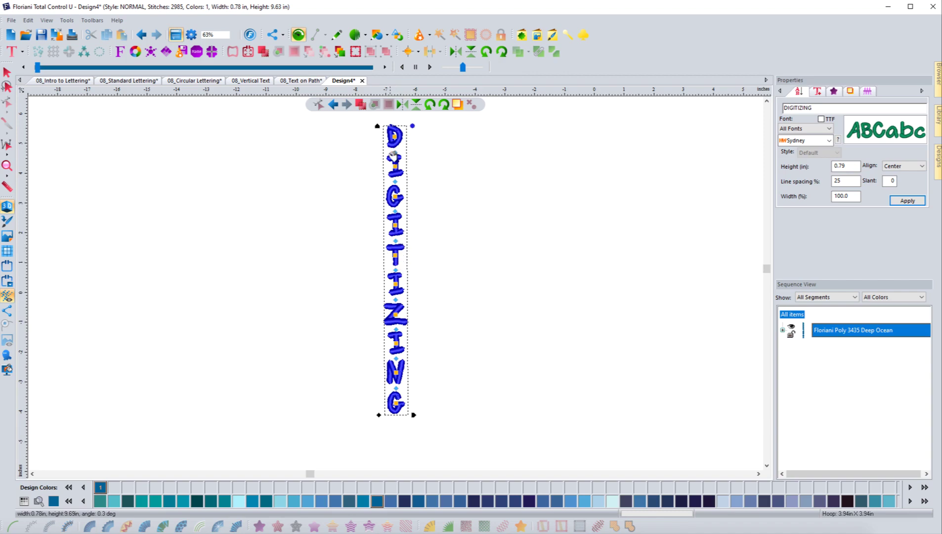
Step: Stretch the DIGITIZING frame upward to a letter height of about 0.91 in and rotate it by about 0.2 degrees
scroll(394, 164, down, 2)
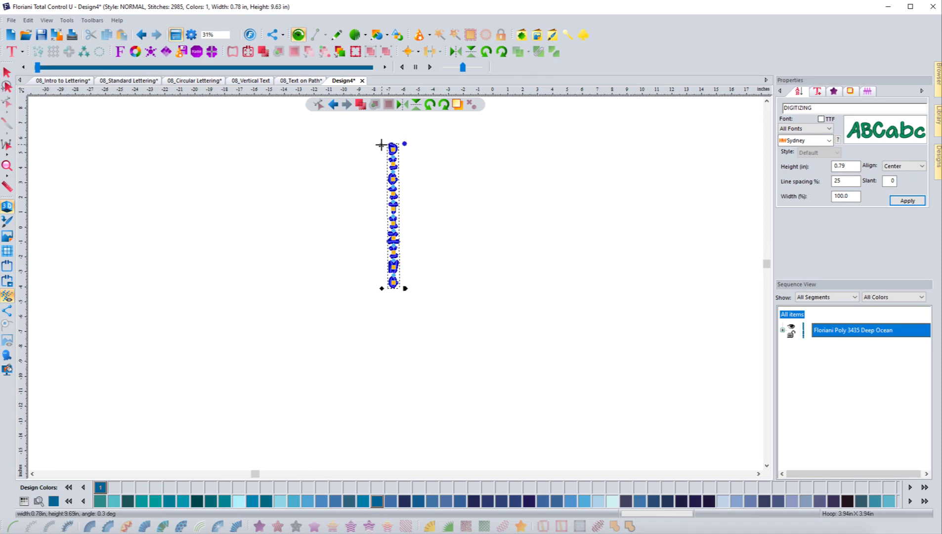
drag(381, 144, 385, 127)
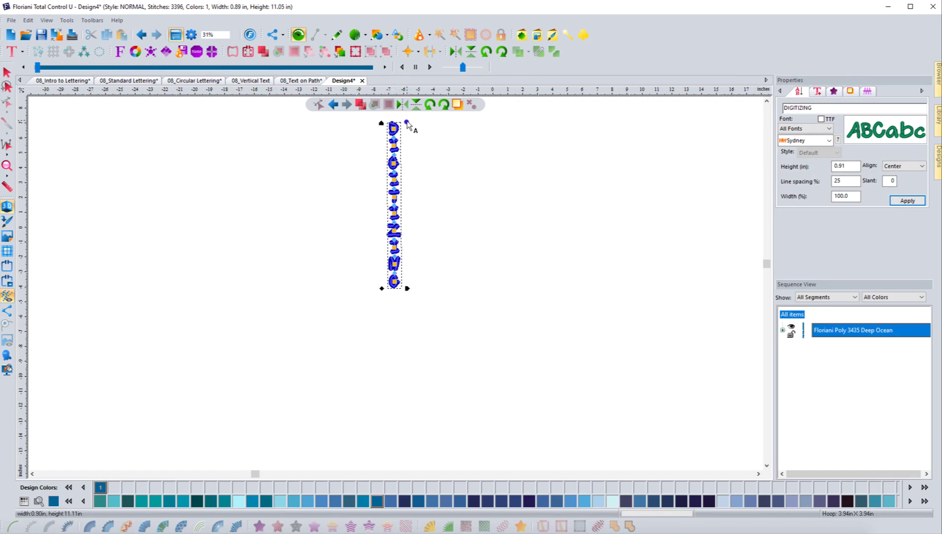
mouse_move(406, 122)
mouse_down()
mouse_move(413, 128)
mouse_move(406, 124)
mouse_up()
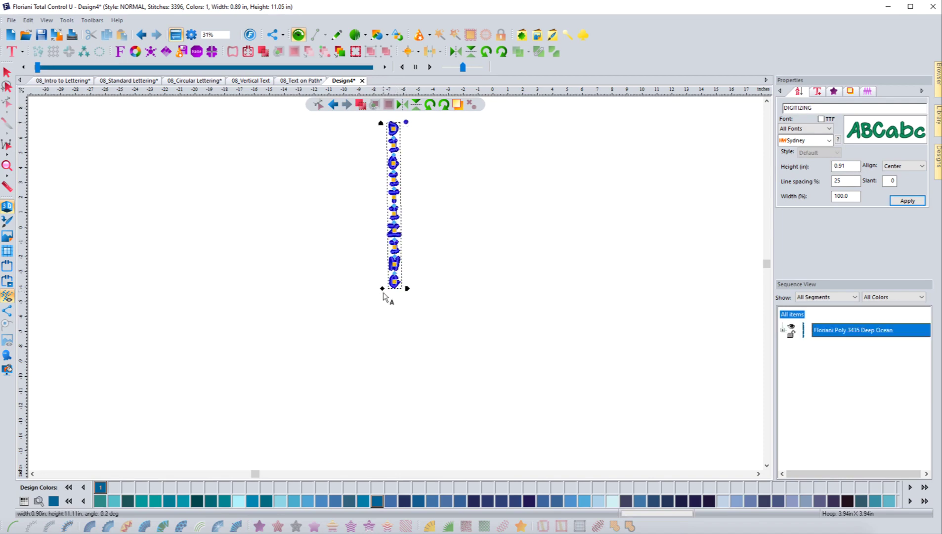
Step: Slant the DIGITIZING letters by -2 degrees and widen them to about 166% using the frame's lower handles
mouse_move(381, 288)
mouse_down()
mouse_move(371, 297)
mouse_move(391, 294)
mouse_move(362, 292)
mouse_move(446, 290)
mouse_move(382, 288)
mouse_up()
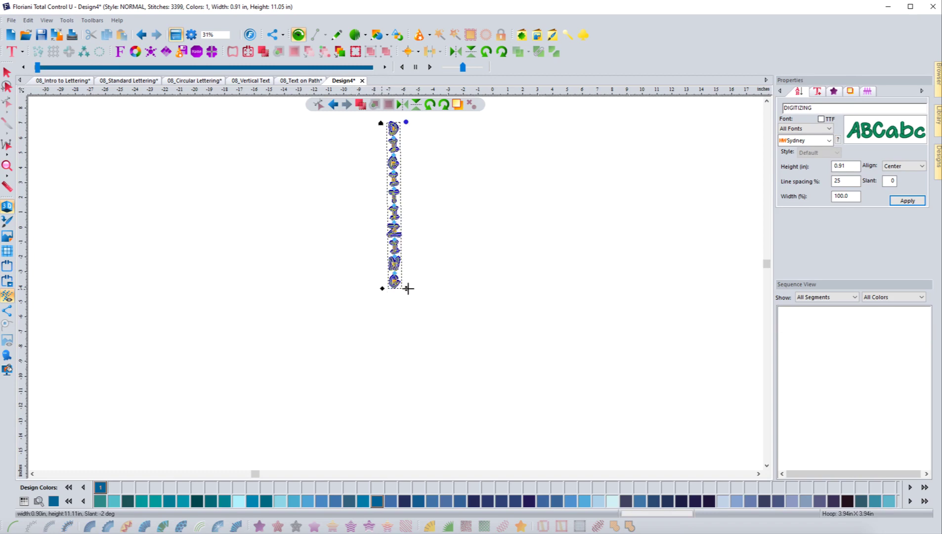
mouse_move(414, 294)
mouse_down()
mouse_move(456, 299)
mouse_move(408, 294)
mouse_move(444, 292)
mouse_move(417, 288)
mouse_up()
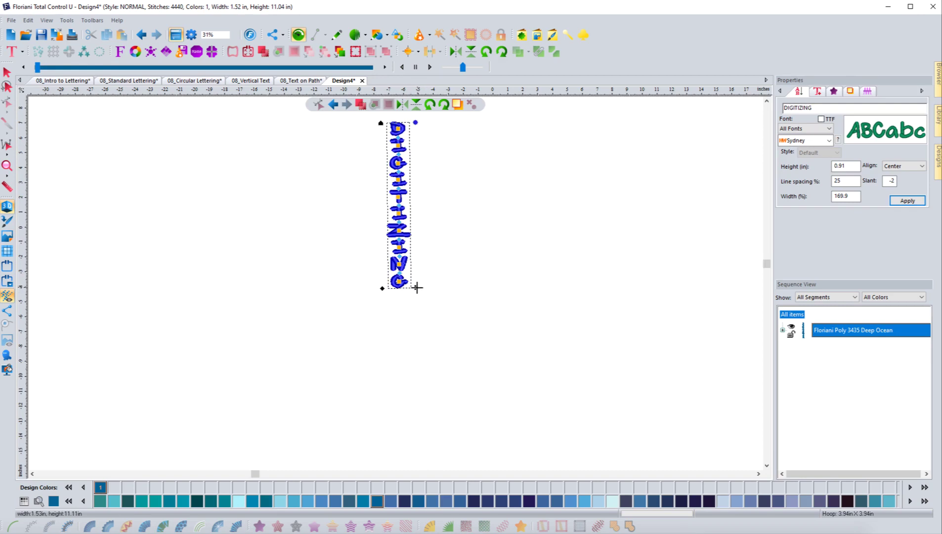
drag(416, 286, 449, 288)
drag(420, 289, 417, 290)
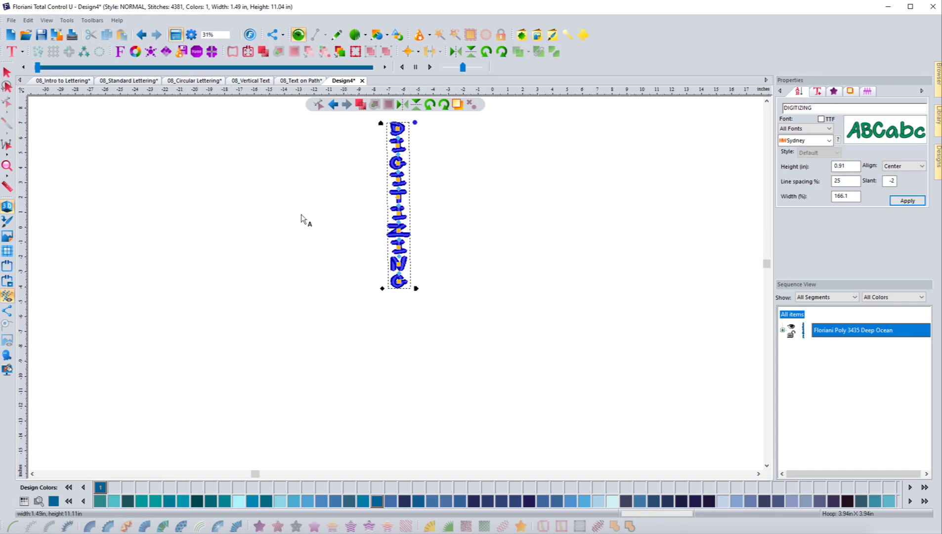
Step: Leave text editing, scale the whole DIGITIZING text proportionally to about 2.49 x 18.40 in, and deselect it
click(6, 72)
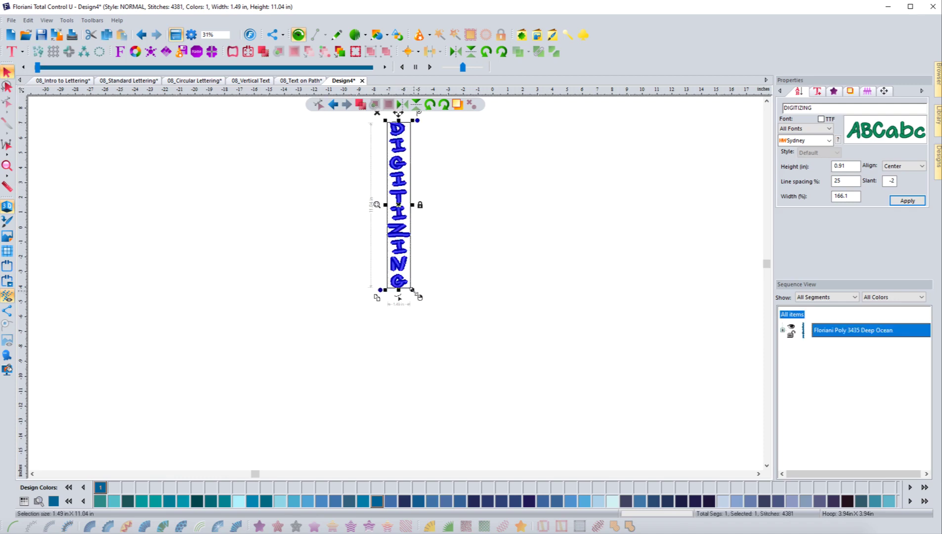
drag(412, 290, 504, 380)
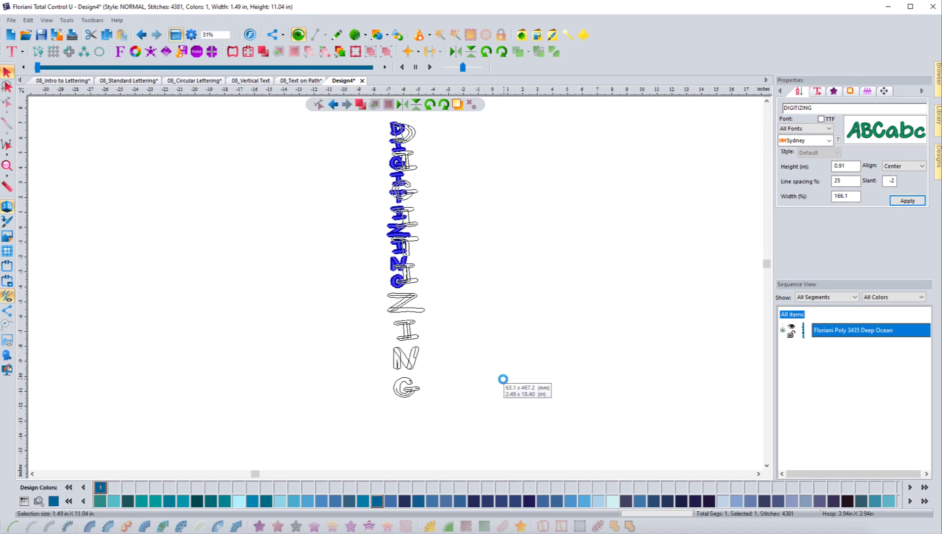
click(478, 336)
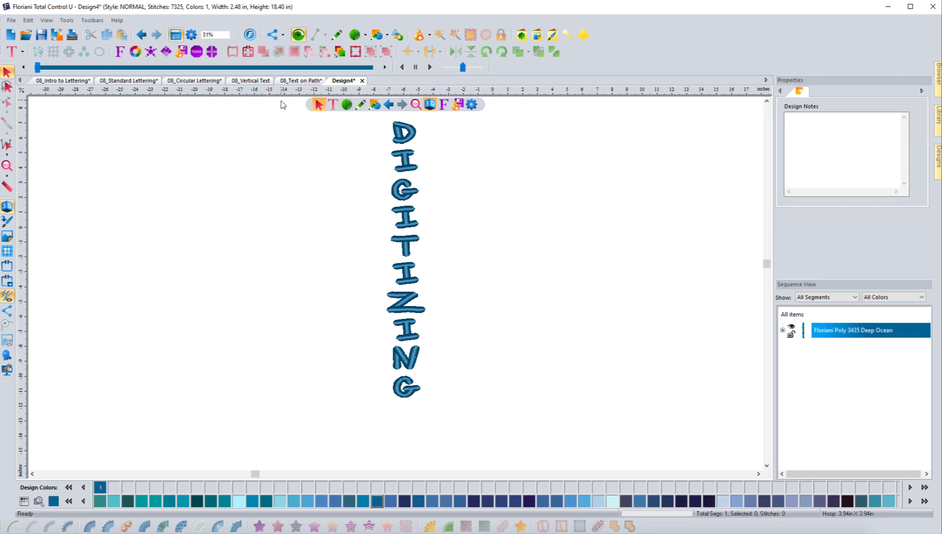
Step: Switch to the 08_Vertical Text design and put its vertical SPRING text into text editing
click(293, 81)
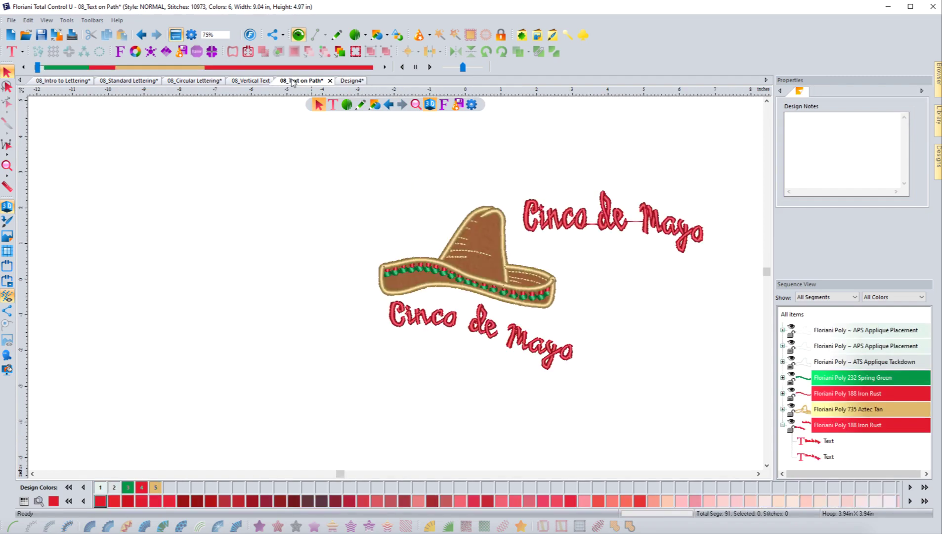
click(253, 81)
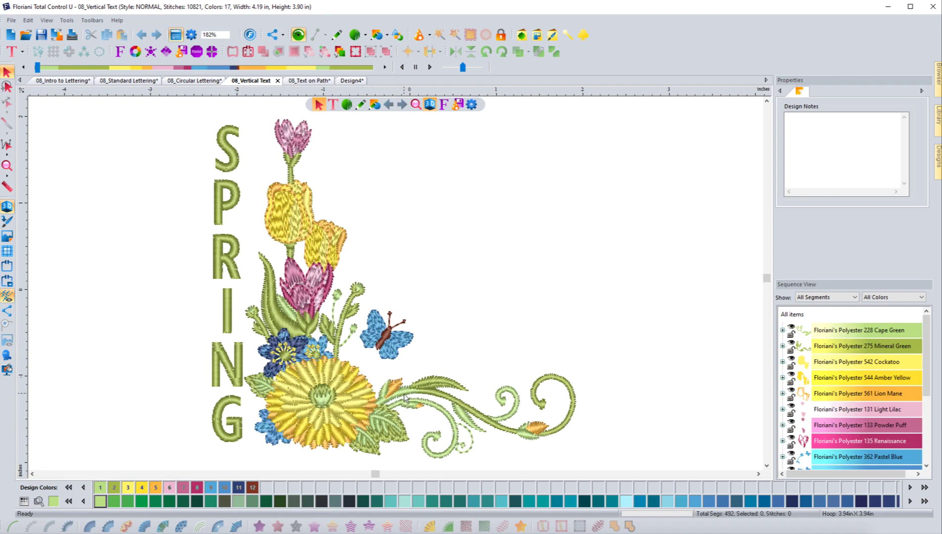
click(235, 281)
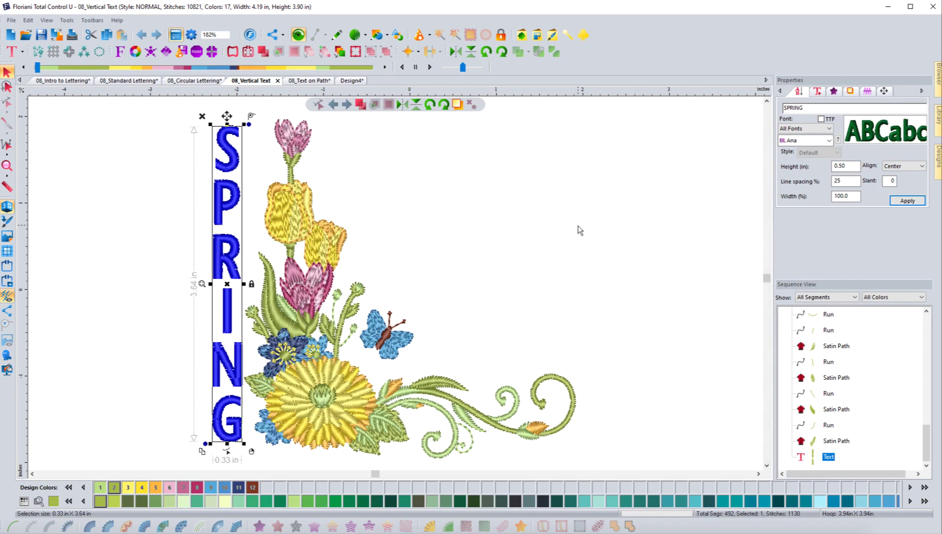
right_click(236, 250)
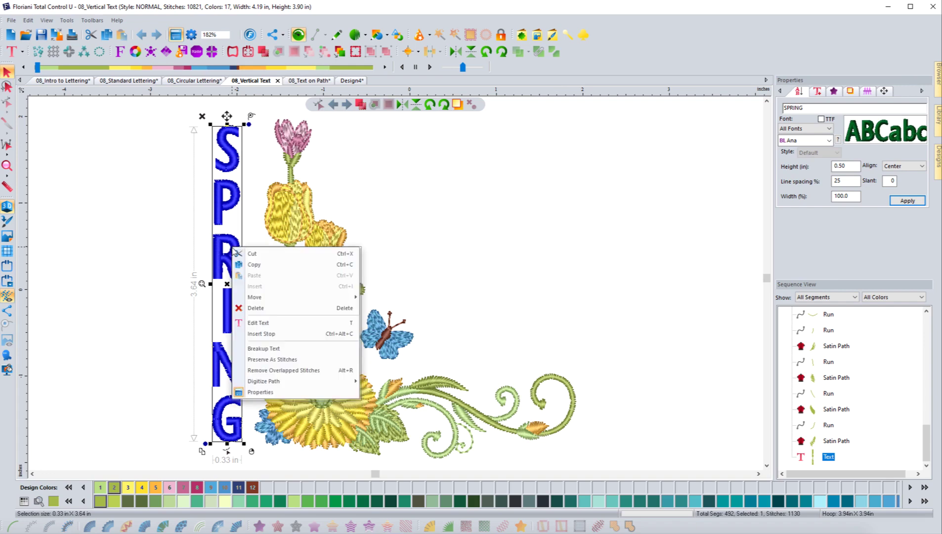
click(266, 328)
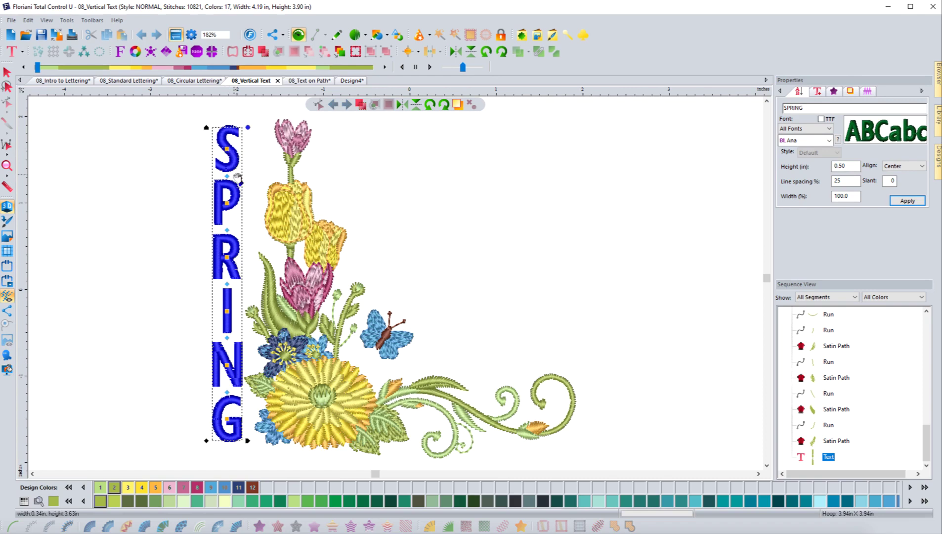
Step: Move the S, P, R, I and G of SPRING individually to the right so the letters follow the flowers' contour
click(226, 148)
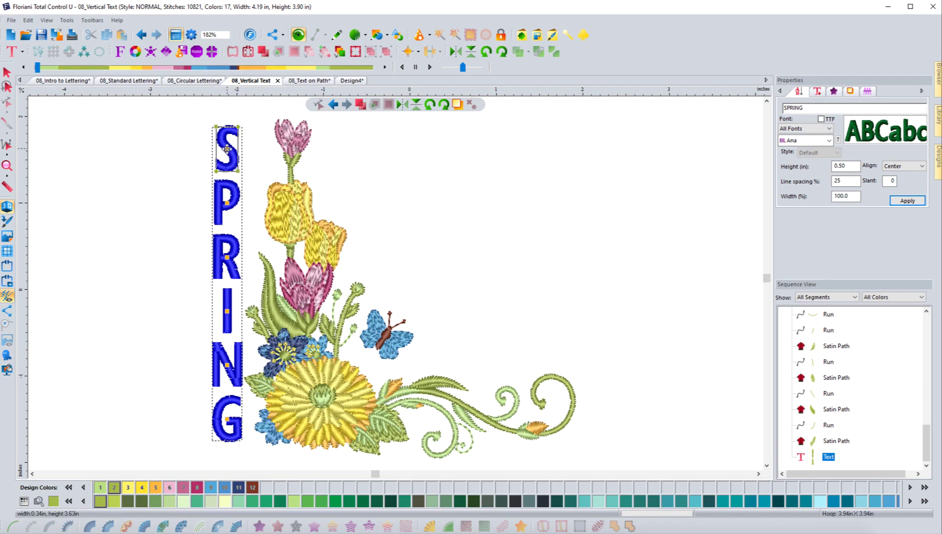
drag(227, 148, 261, 127)
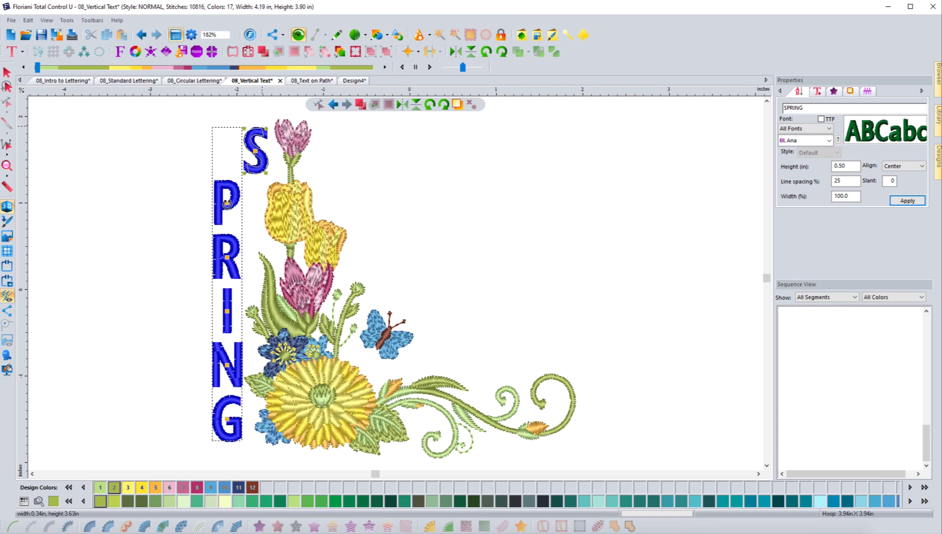
drag(227, 203, 250, 205)
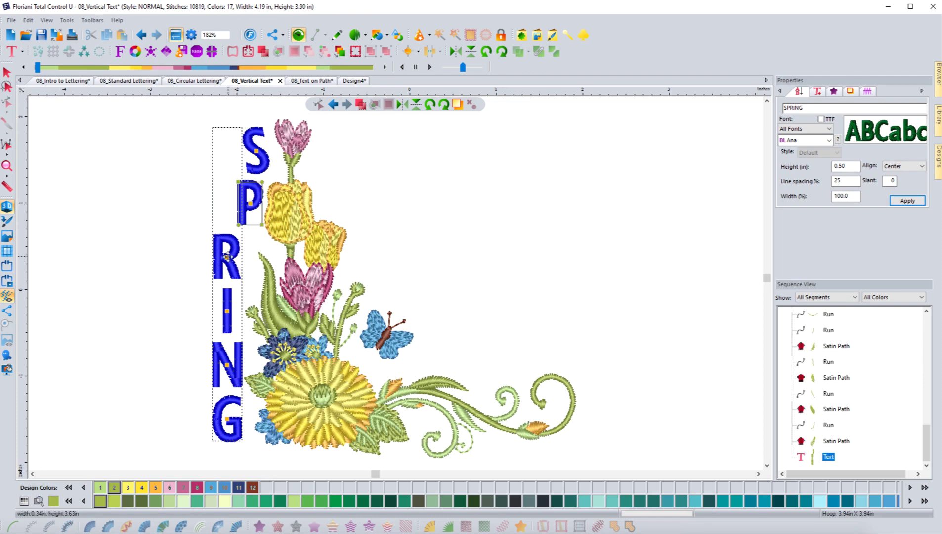
click(227, 257)
drag(227, 258, 245, 254)
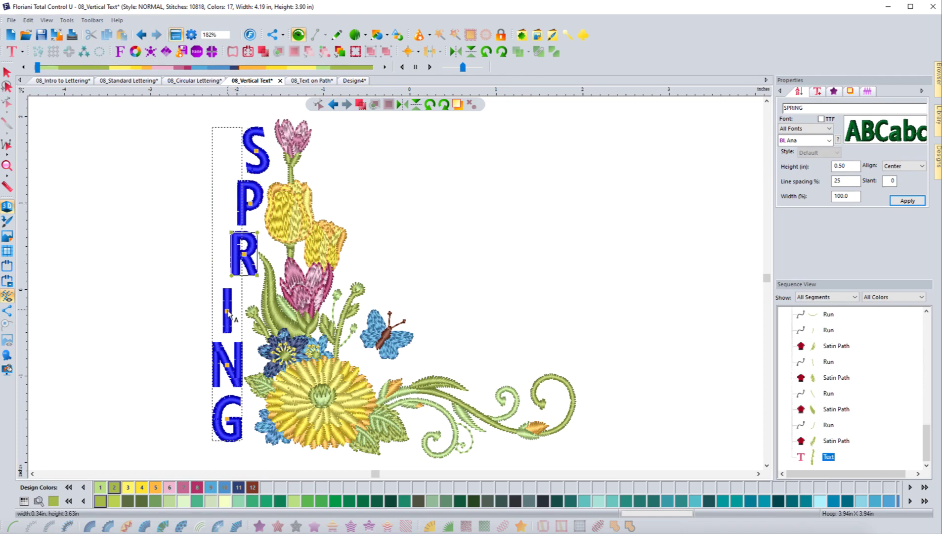
drag(227, 310, 237, 309)
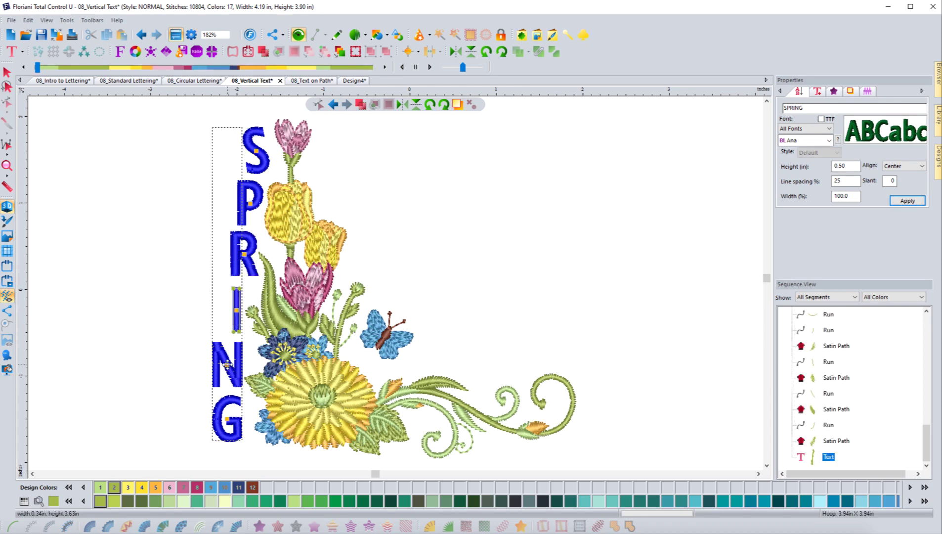
drag(229, 418, 235, 418)
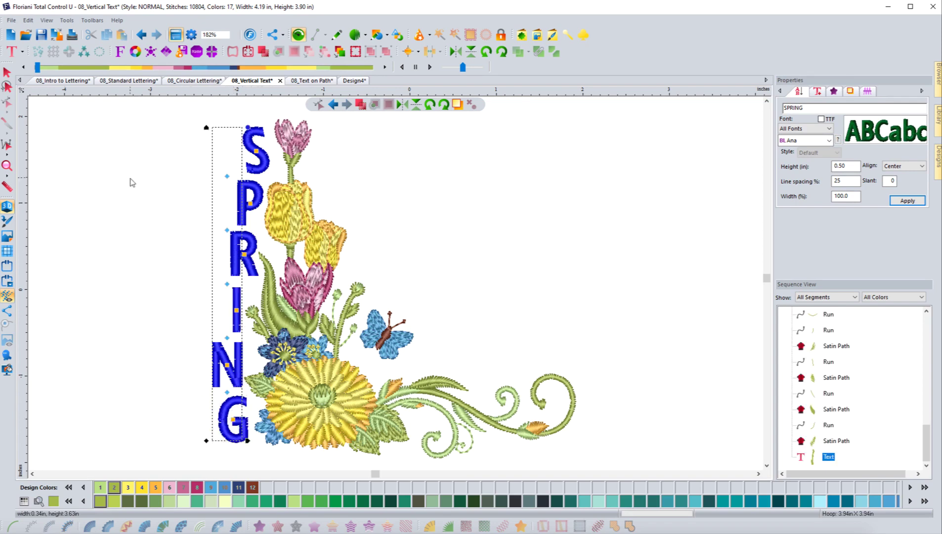
Step: Leave text editing and deselect the vertical SPRING text
click(7, 72)
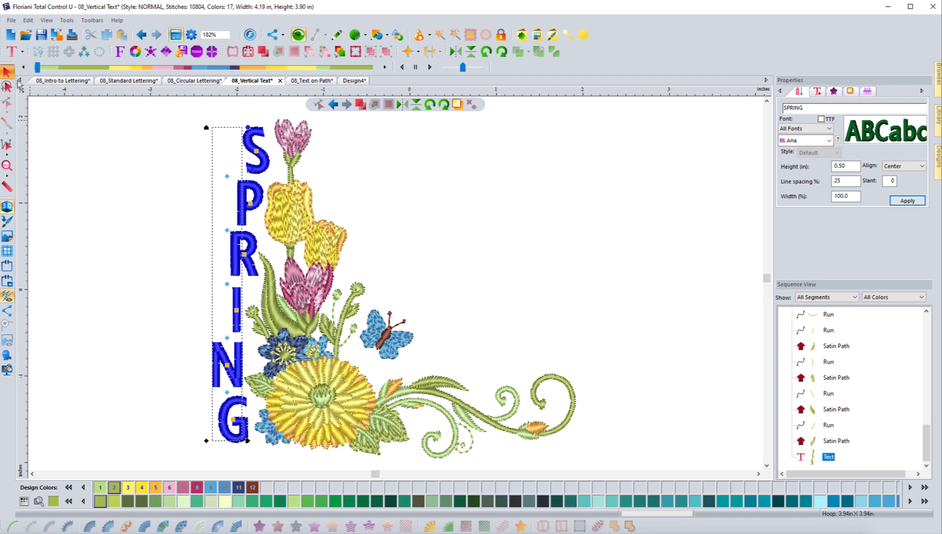
click(111, 163)
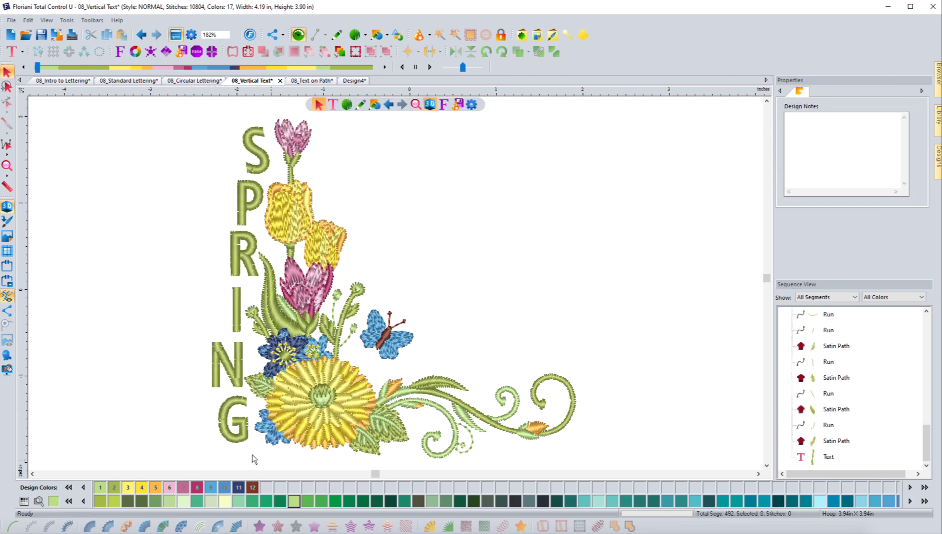
Step: Reopen the vertical SPRING text for editing, select its letter P, then leave text editing and deselect the text
click(247, 214)
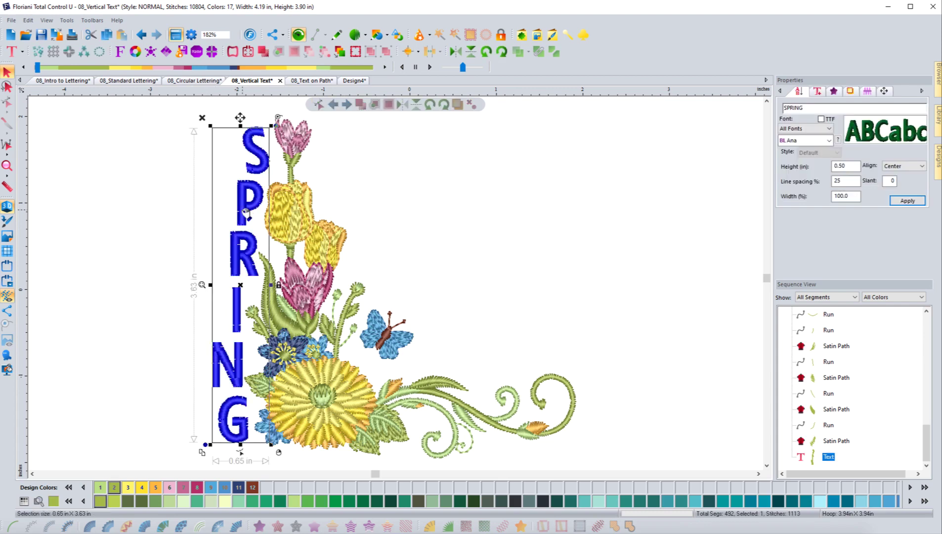
right_click(247, 193)
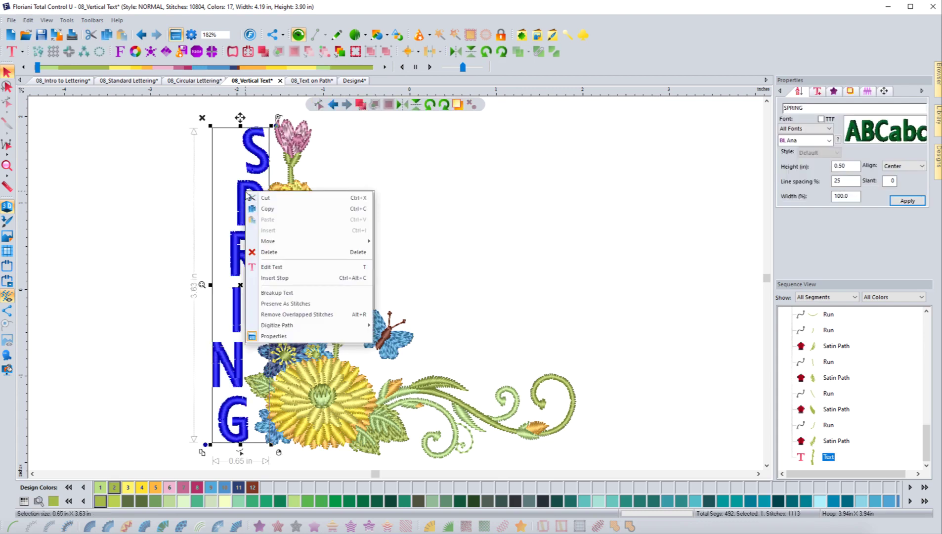
click(277, 267)
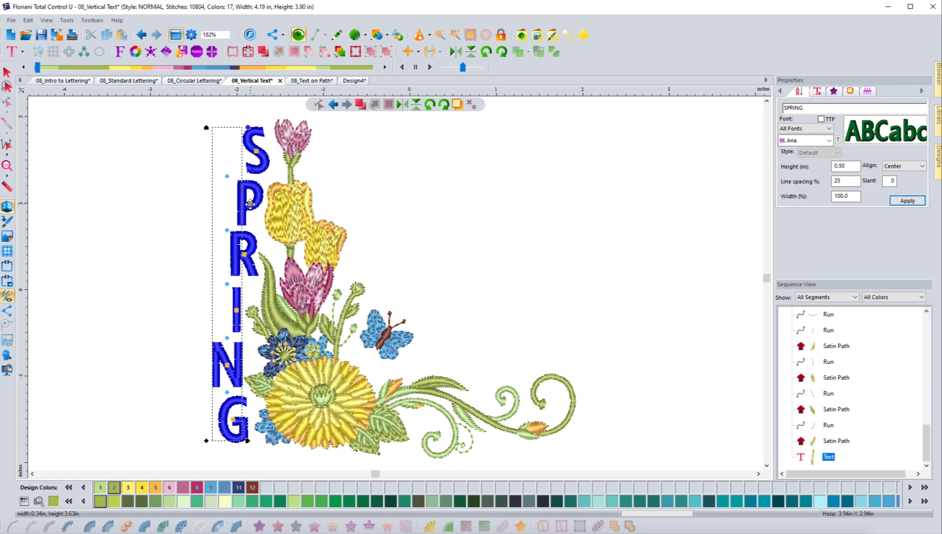
click(251, 203)
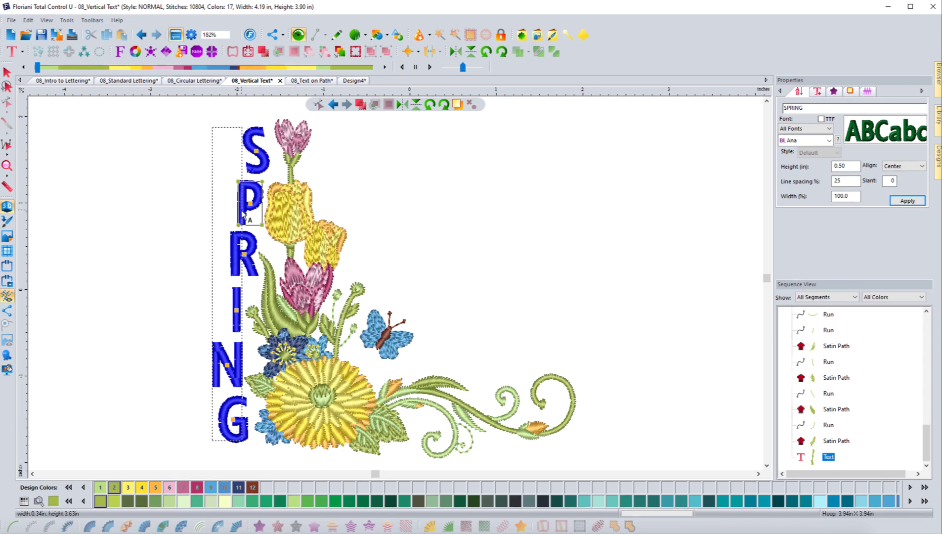
key(Escape)
click(120, 218)
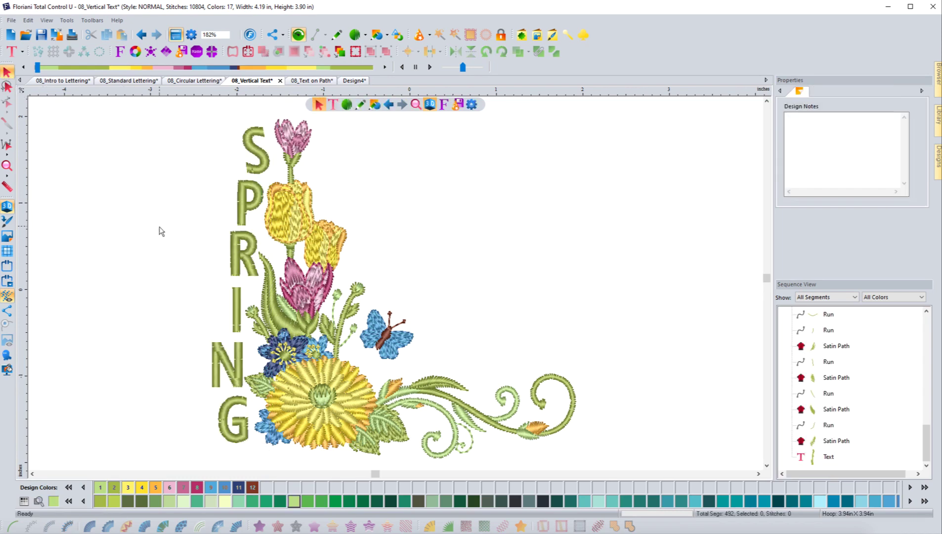
click(245, 213)
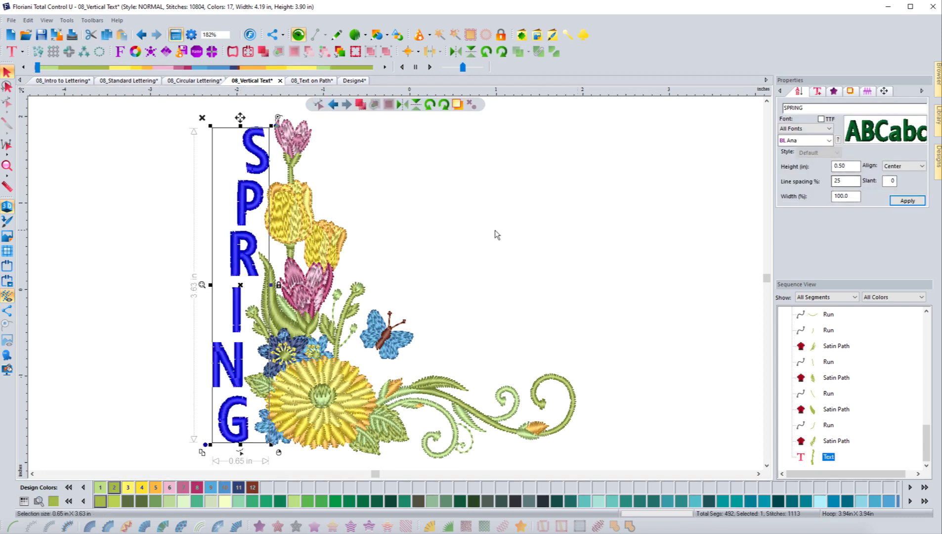
click(463, 229)
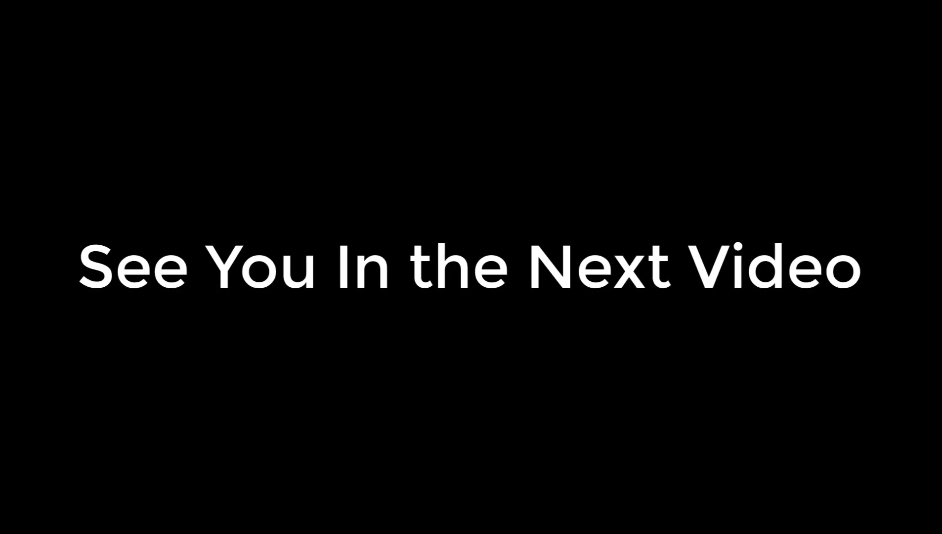